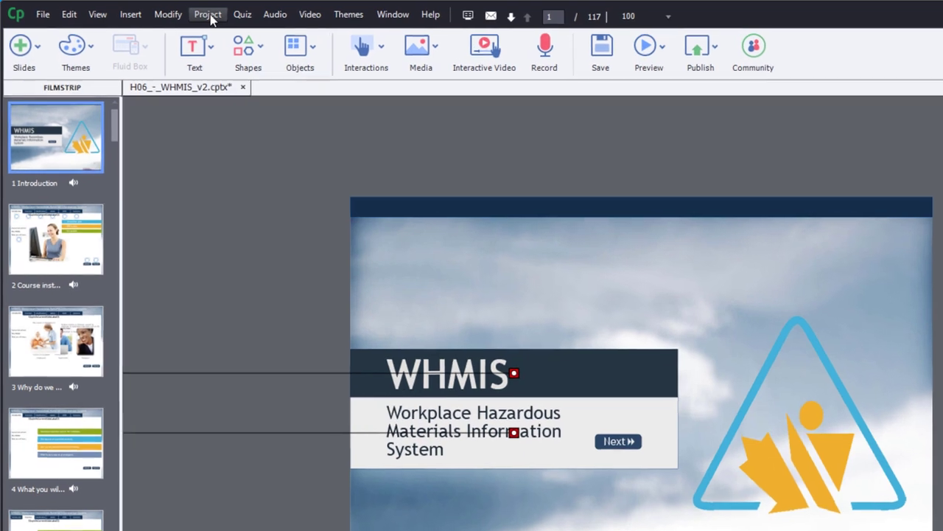
Step: Open the HTML5 Tracker and go to the first unsupported animation listed under slide 2 (Course instructions)
left_click(142, 10)
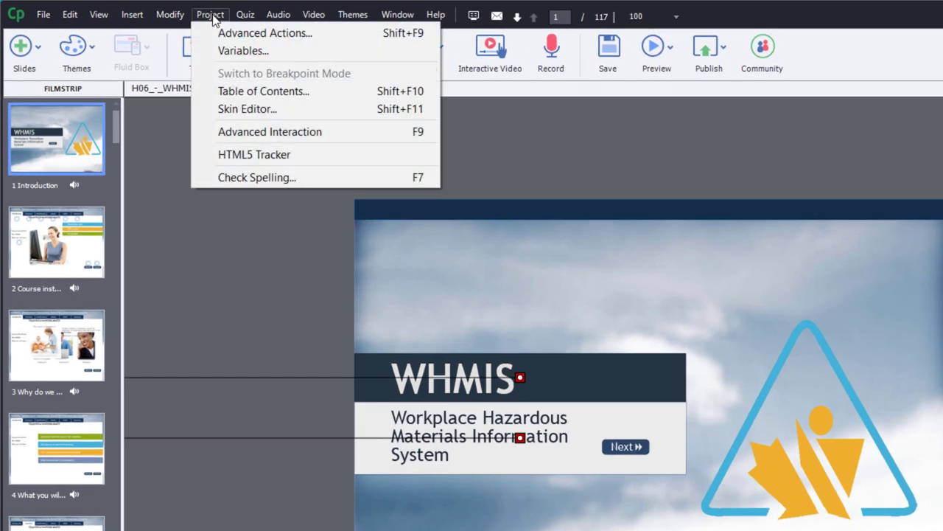
left_click(258, 155)
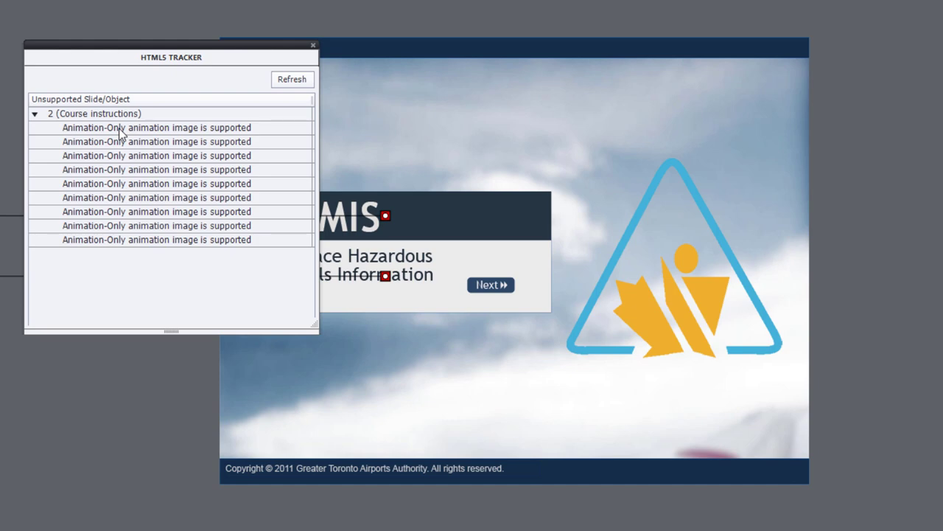
left_click(120, 133)
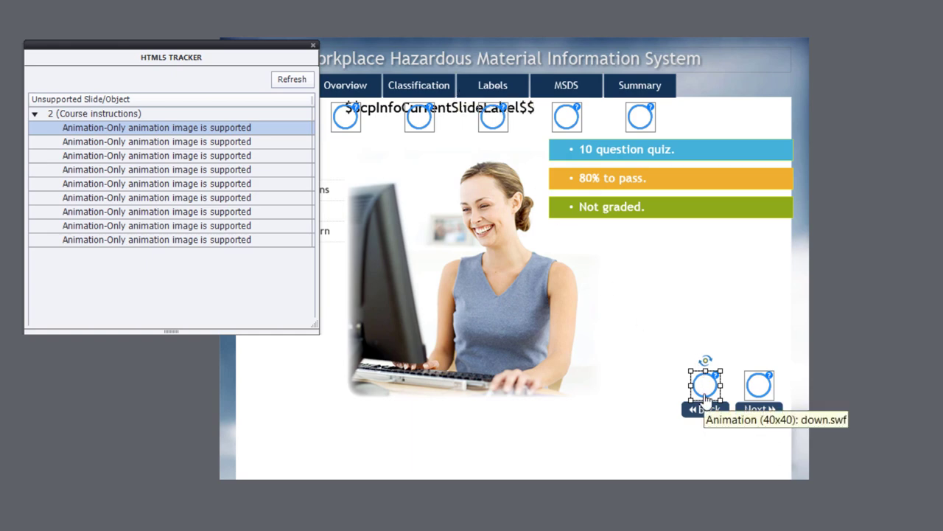
Step: Delete the two unsupported animations above the Back and Next buttons on the slide
key("Delete")
left_click(594, 268)
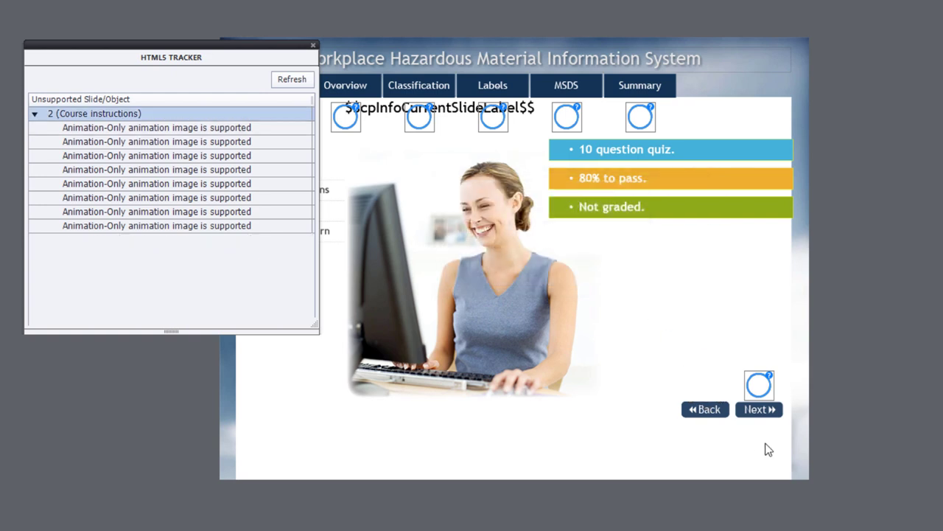
left_click(761, 386)
key("Delete")
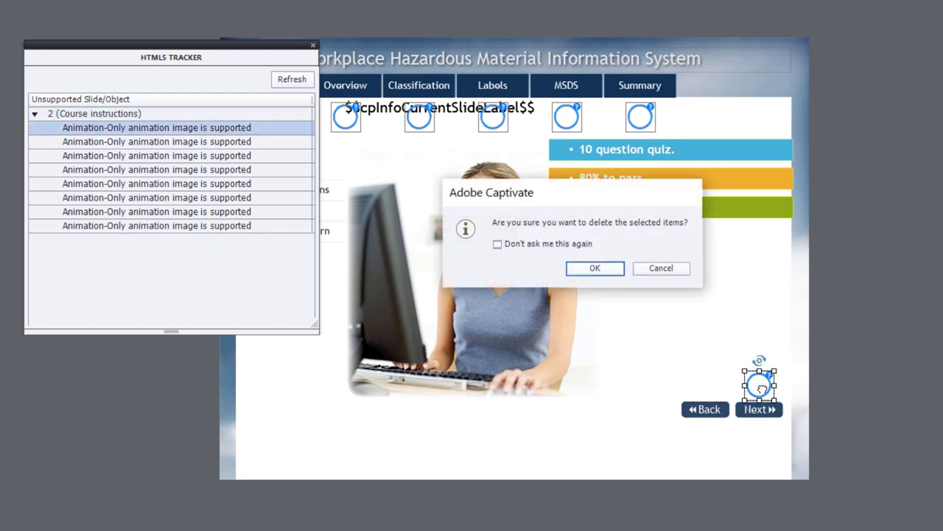
key("Return")
Step: Enlarge the Timeline and locate the timing of the unsupported animation beneath the Summary tab
left_click(641, 118)
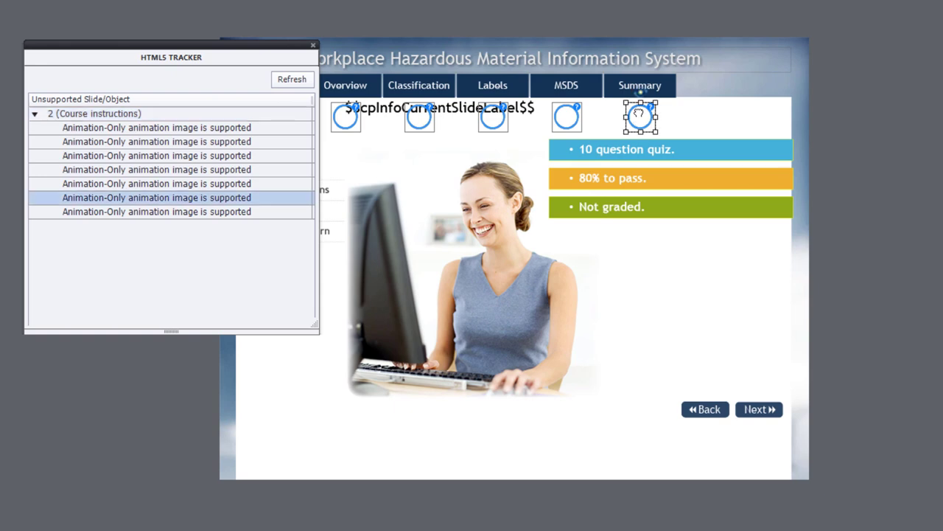
left_click(886, 364)
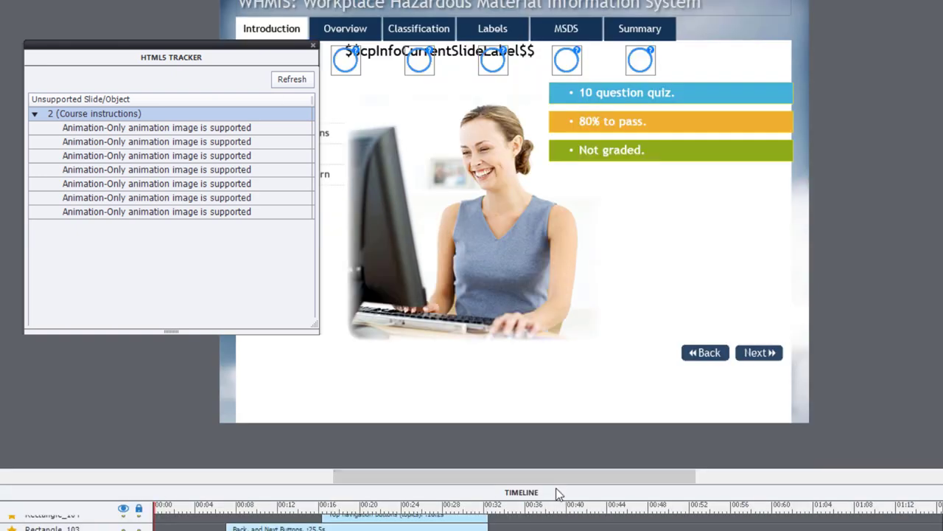
left_click_drag(556, 487, 564, 311)
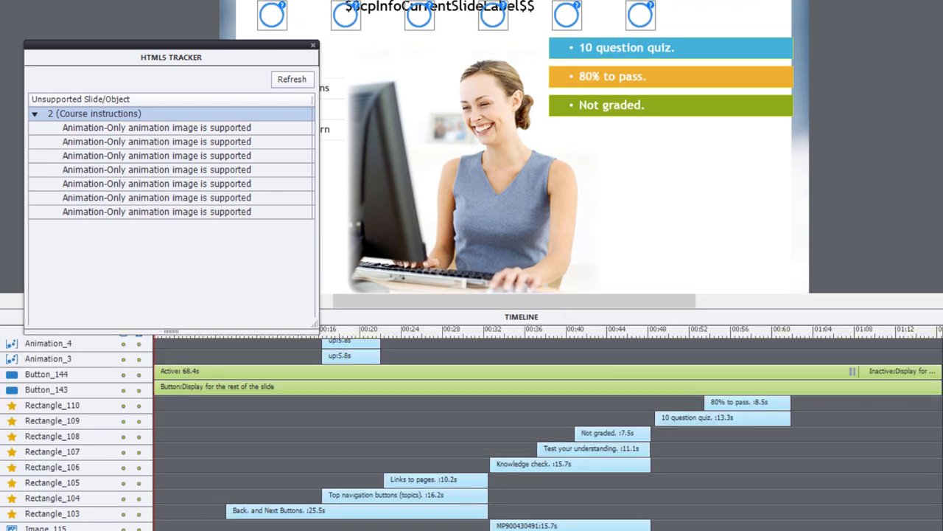
scroll(348, 407, "up", 4)
left_click(348, 407)
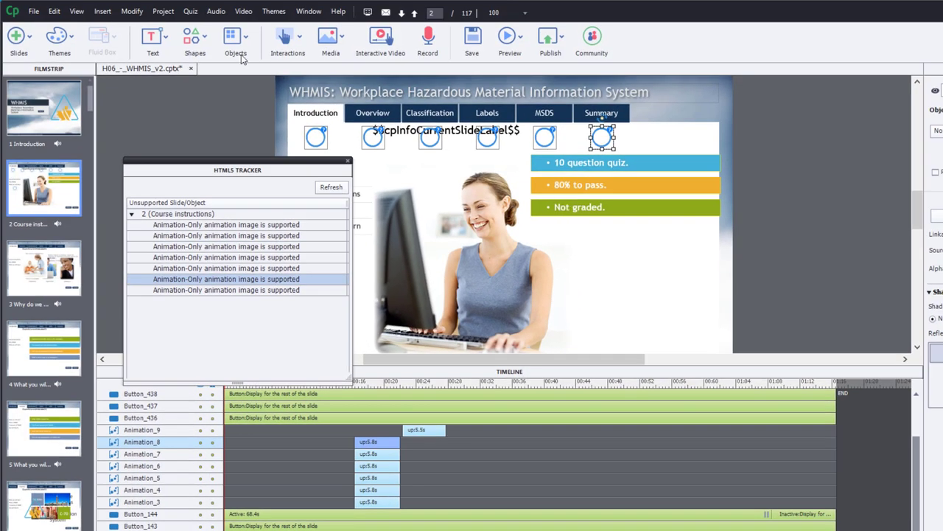
Step: Draw an up arrow smart shape in the blank area below the Not graded bar, starting at 00:16 on the timeline
left_click(195, 39)
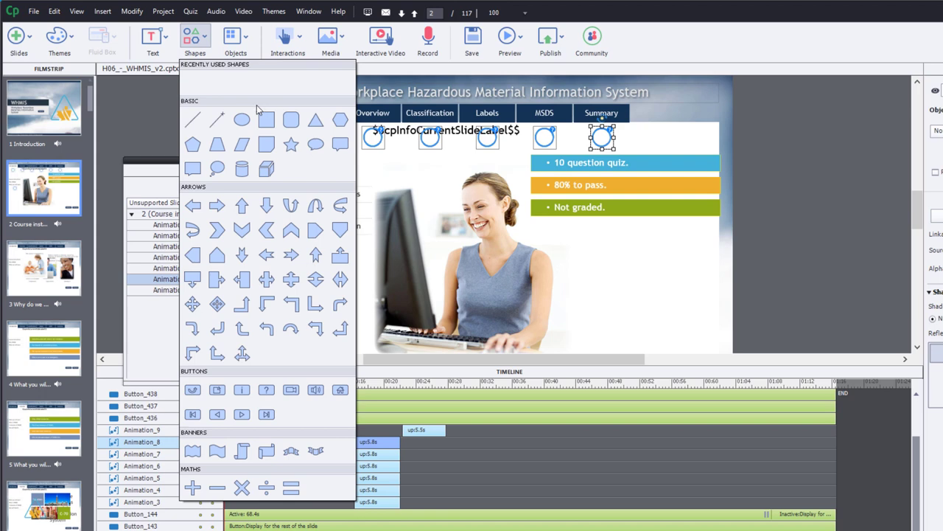
left_click(241, 207)
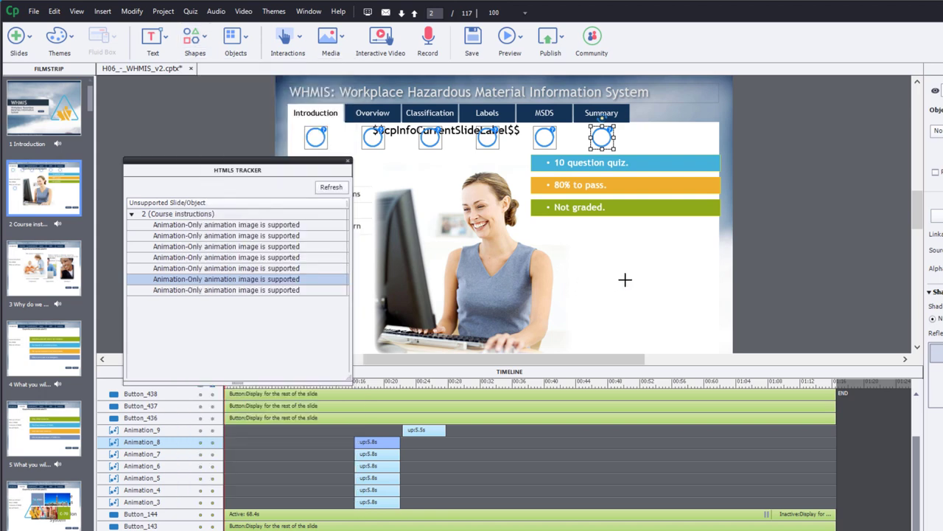
left_click(355, 386)
left_click(195, 37)
left_click(194, 83)
left_click_drag(616, 269, 638, 296)
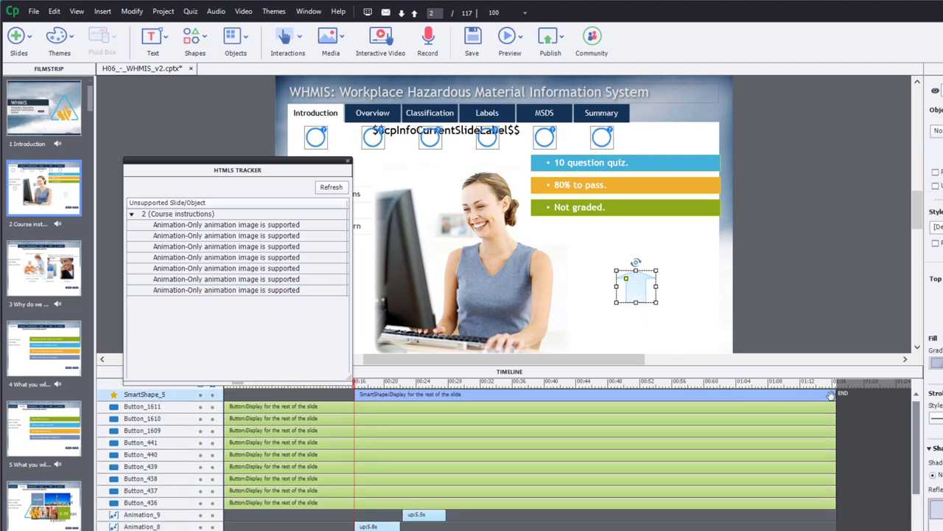
Step: Shorten the arrow's duration to match the up animations, and shrink and place it beside the animation under the Summary tab
left_click_drag(814, 394, 396, 400)
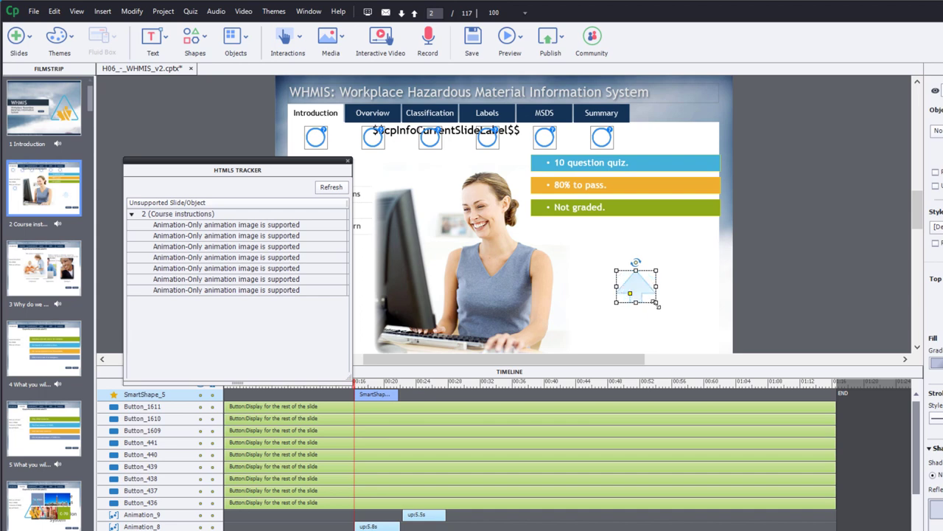
left_click_drag(656, 303, 631, 140)
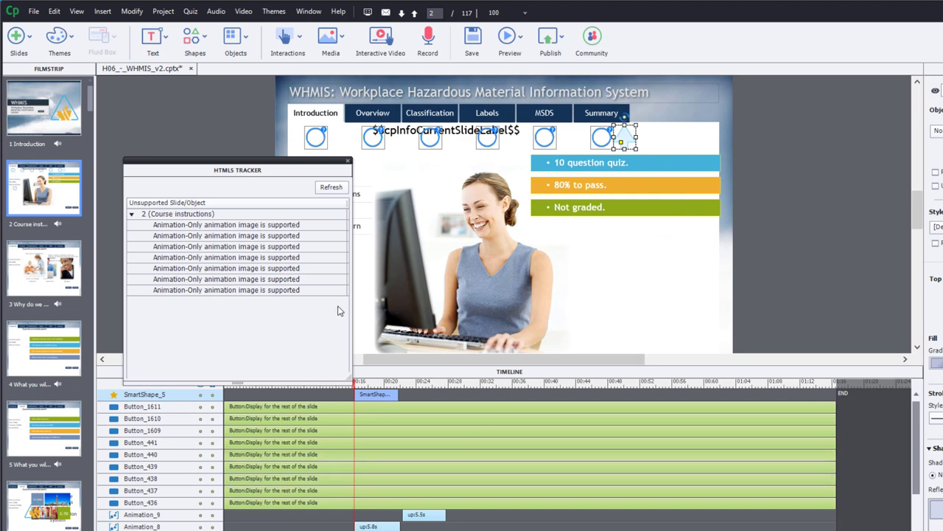
Step: Delete the six unsupported animations beneath the navigation tabs from Introduction through Summary
left_click(331, 224)
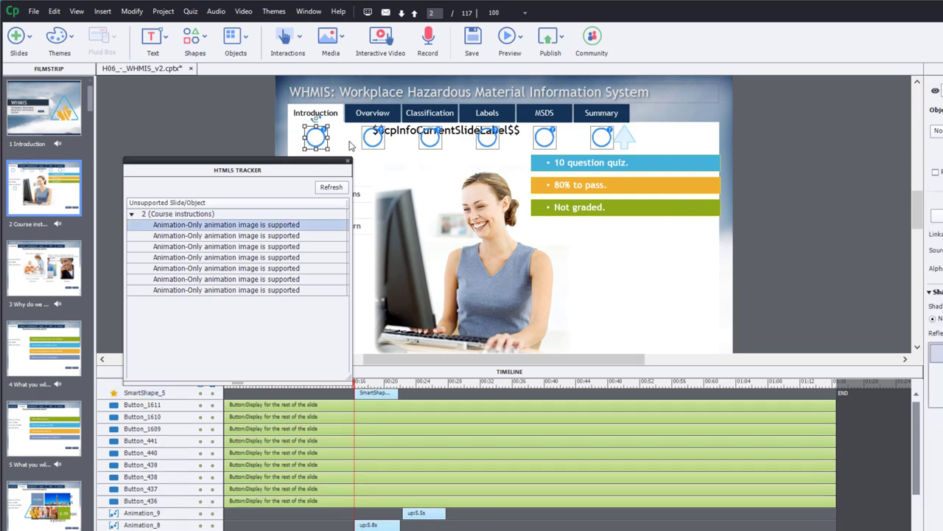
left_click(377, 145, "shift")
left_click(435, 145, "shift")
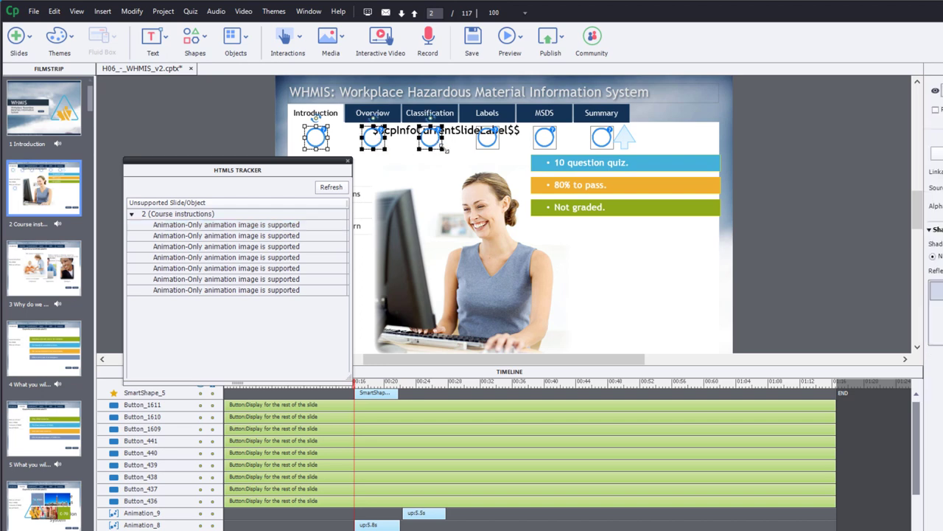
left_click(488, 147, "shift")
left_click(551, 151, "shift")
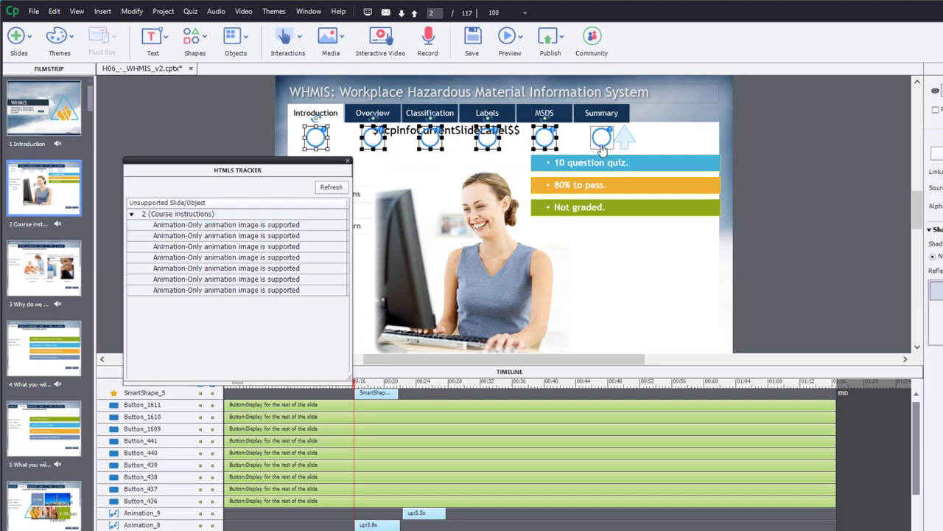
left_click(602, 145, "shift")
key("Delete")
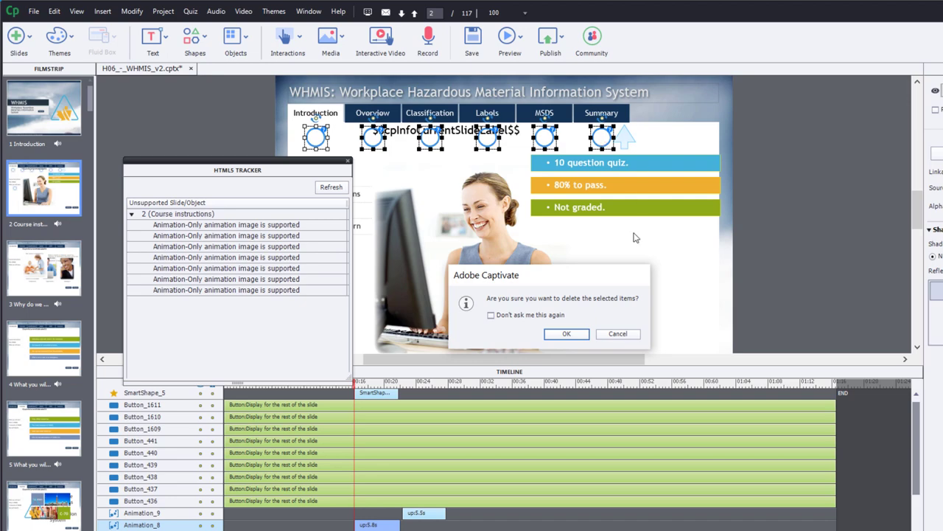
left_click(567, 333)
Step: Delete the remaining unsupported animation below "What you will learn" and refresh the HTML5 Tracker, closing it when finished
scroll(606, 291, "down", 3)
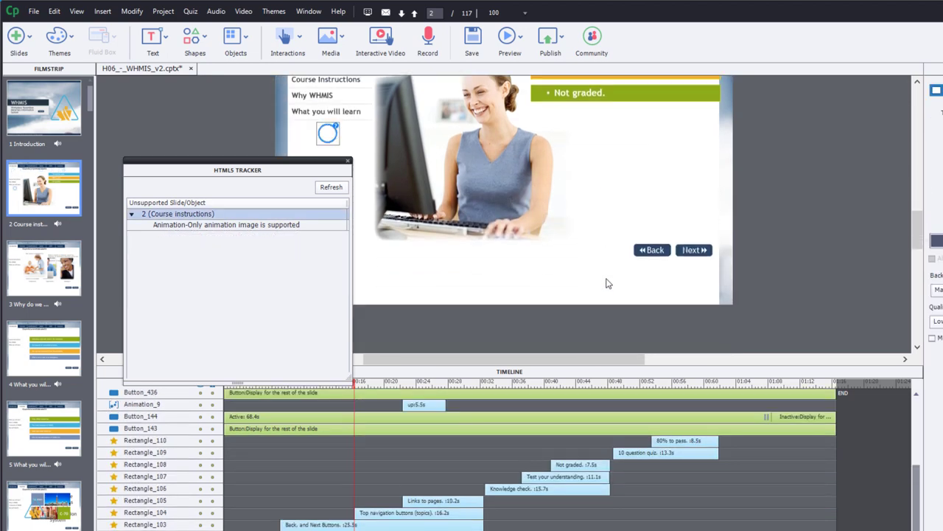
scroll(607, 283, "down", 2)
scroll(509, 162, "up", 5)
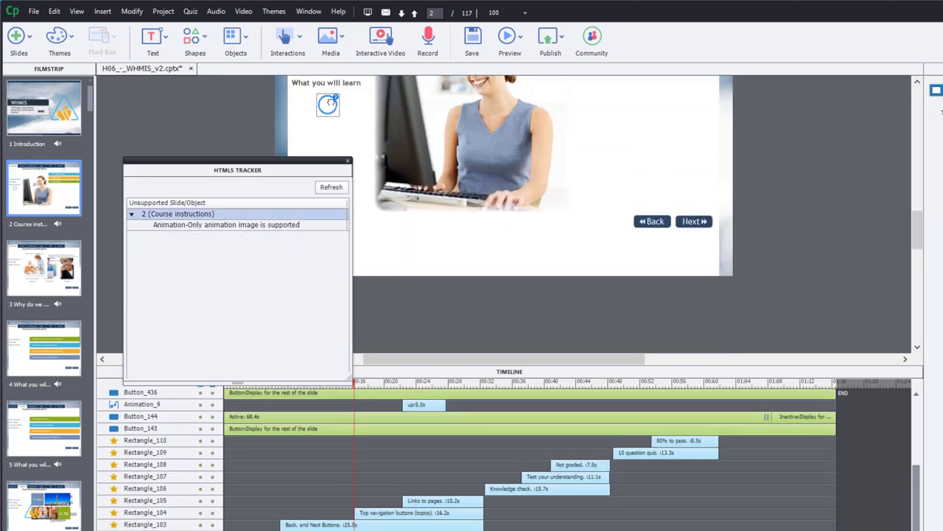
left_click(226, 224)
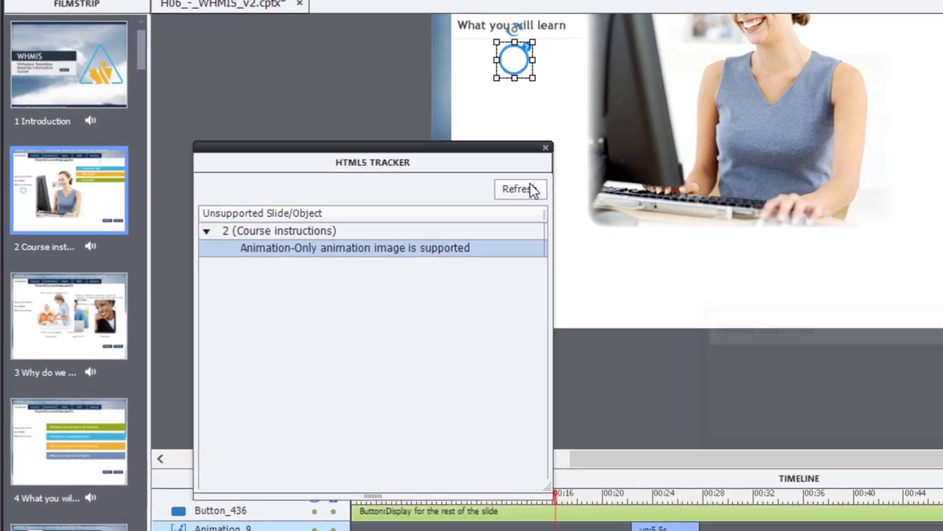
left_click(433, 188)
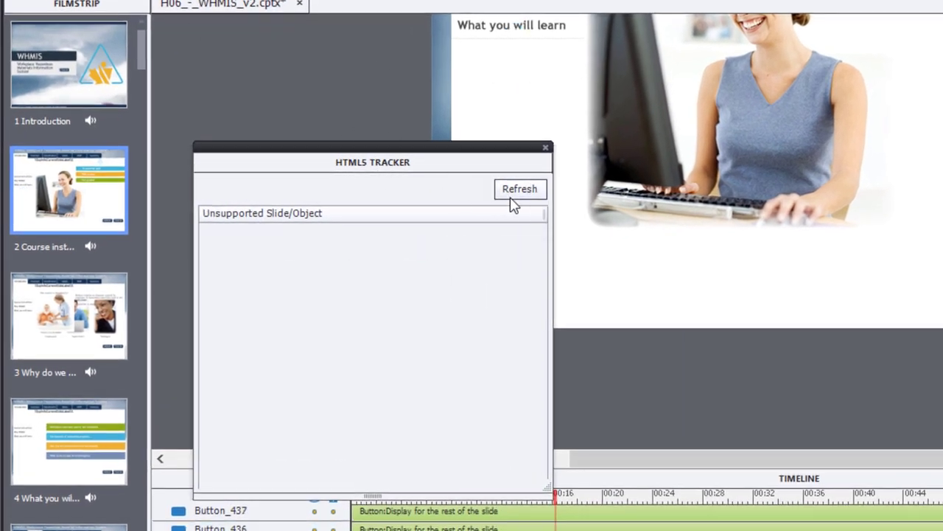
left_click(503, 195)
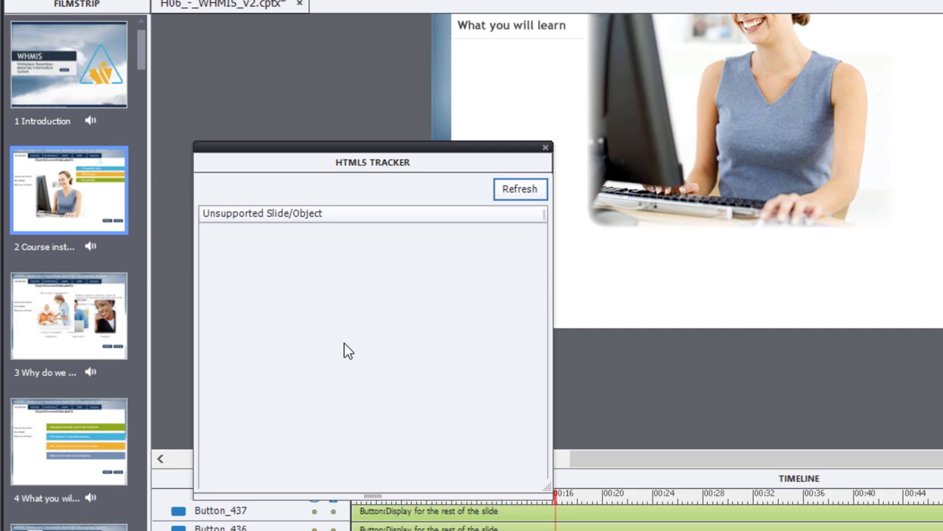
left_click(545, 147)
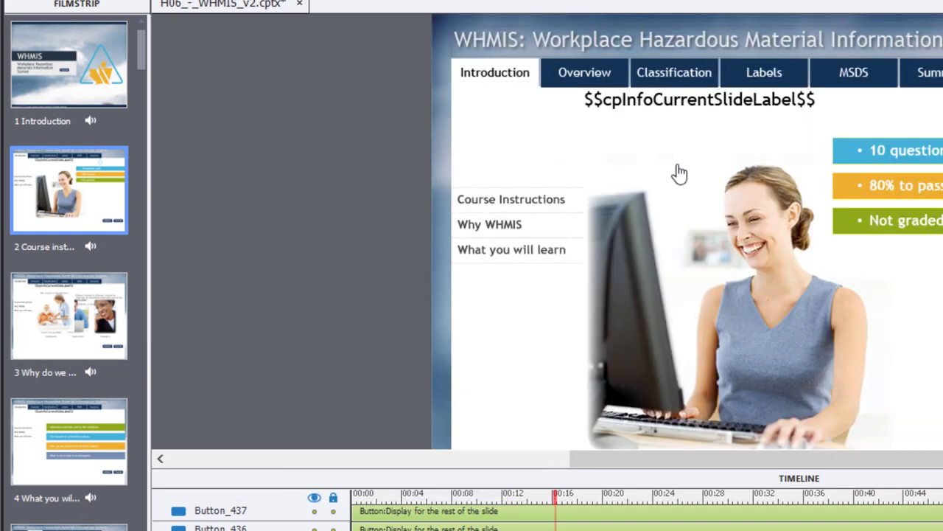